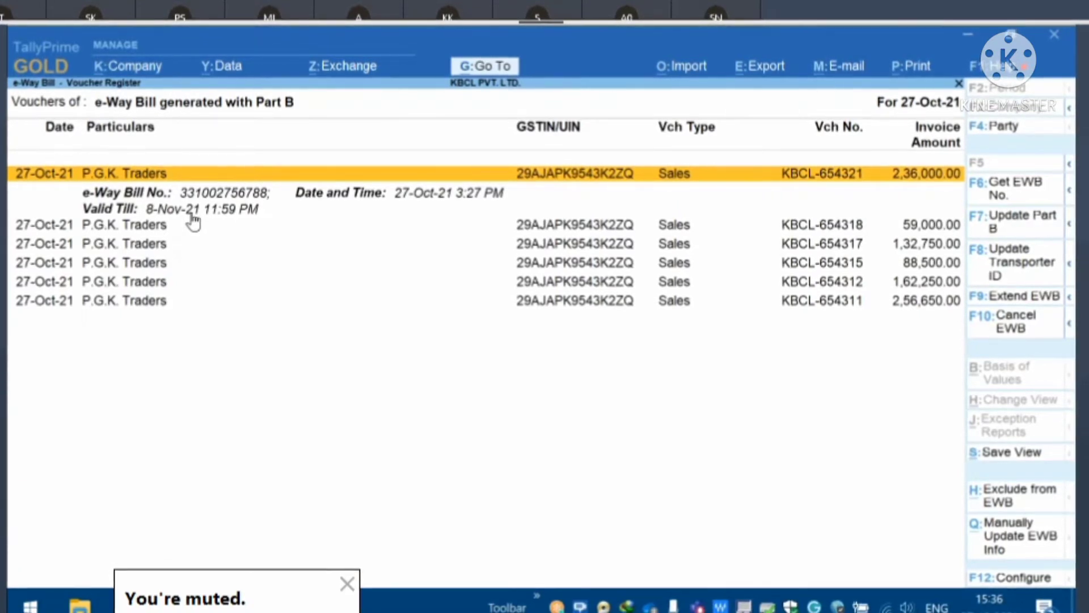
Start the e-Way Bill extension for the 2,36,000.00 P.G.K. Traders voucher under bills generated with Part B, choosing Prepare for Exchange
key("Escape")
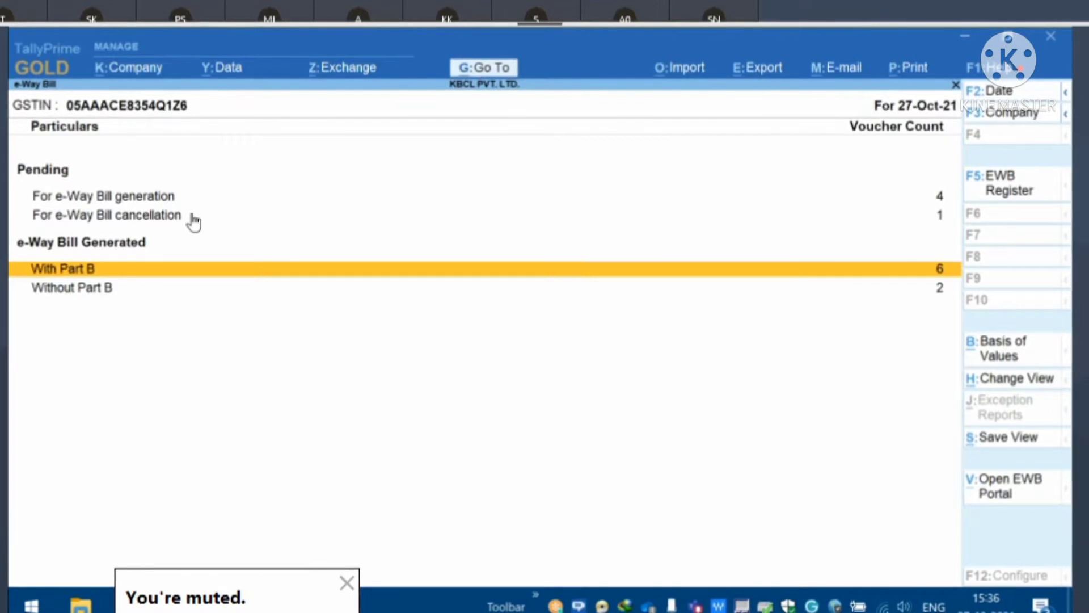
key("Return")
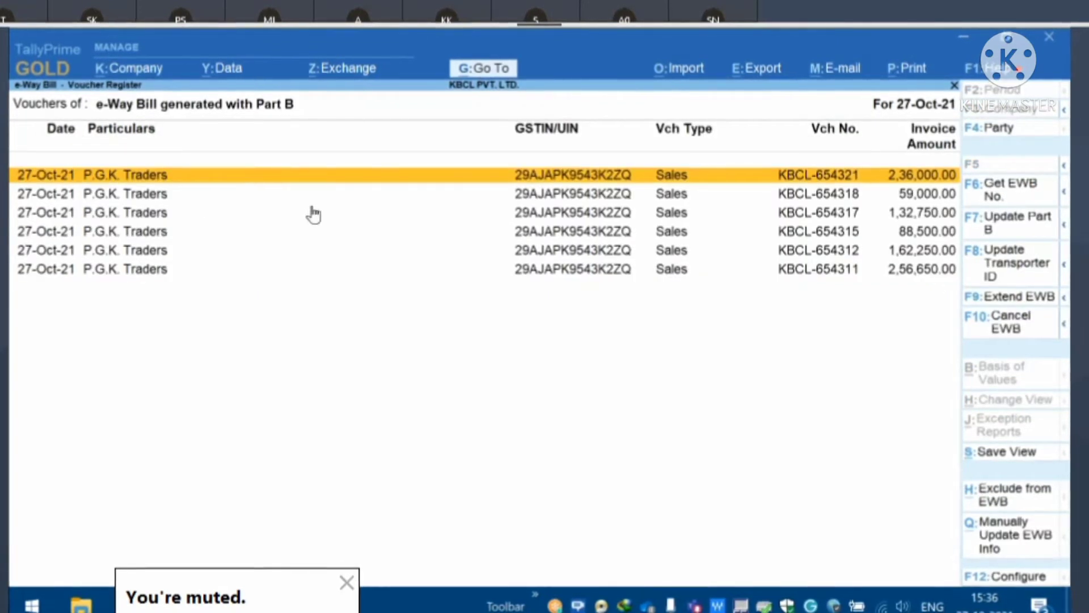
left_click(364, 182)
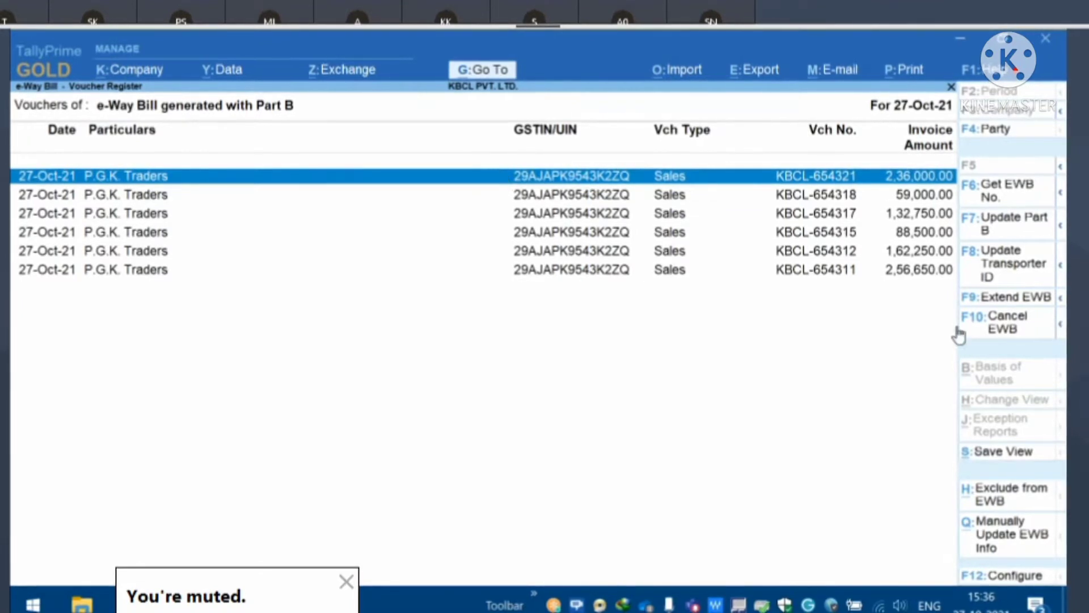
left_click(1010, 300)
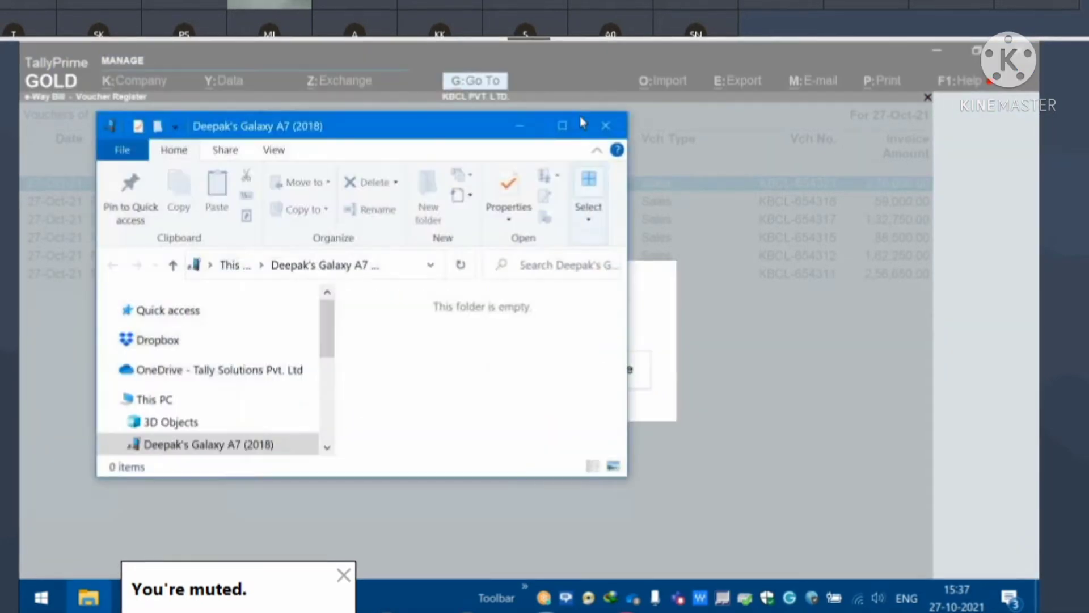
left_click(607, 128)
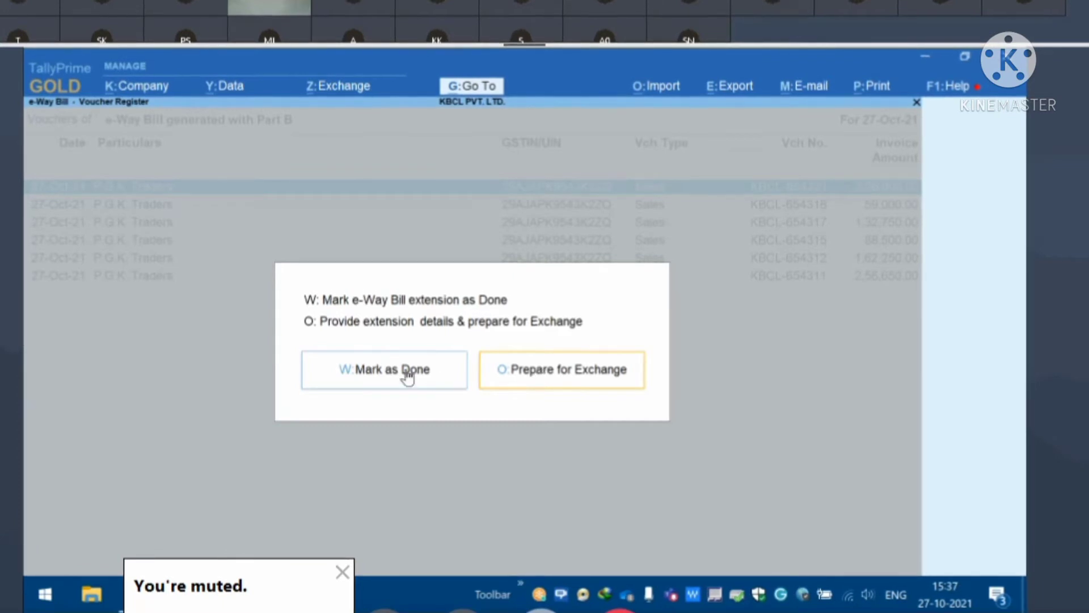
left_click(559, 384)
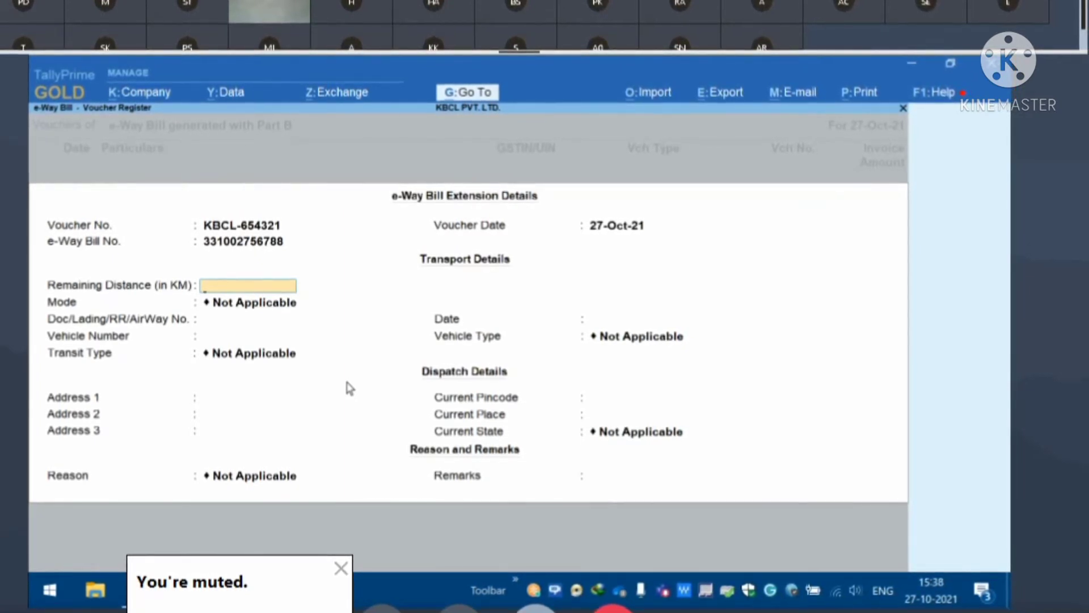
Set the remaining distance to 500 km and the transport mode to 1 - Road in the extension details
type("500")
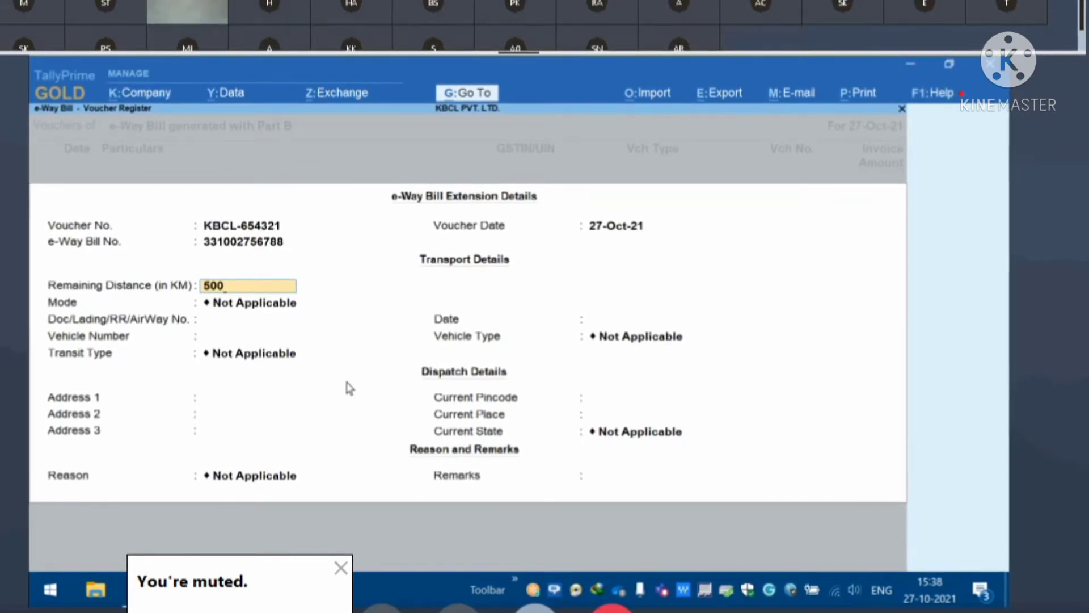
key("Return")
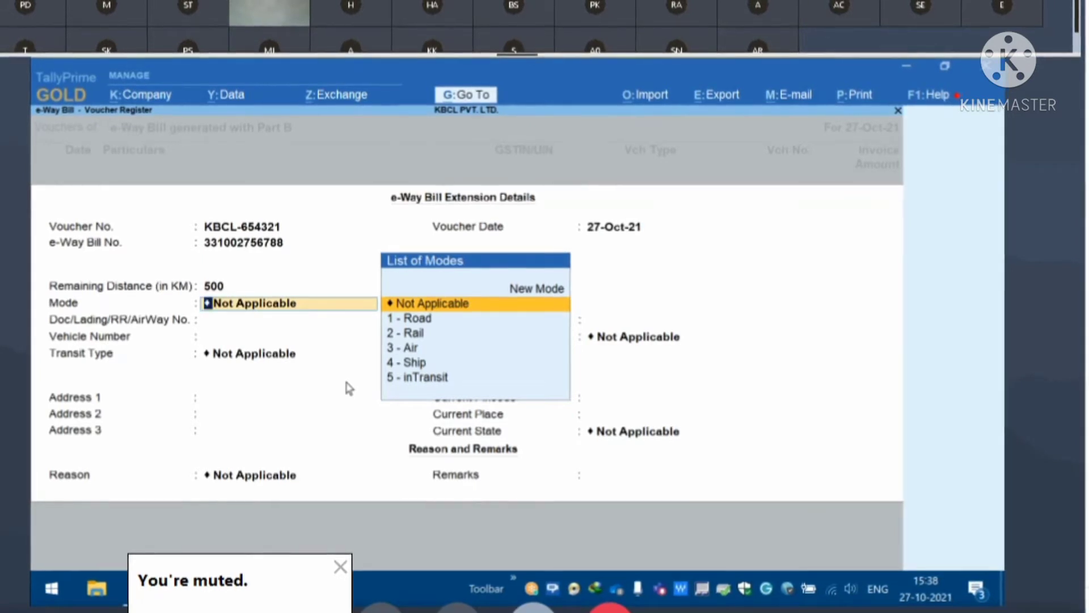
key("Down")
key("Return")
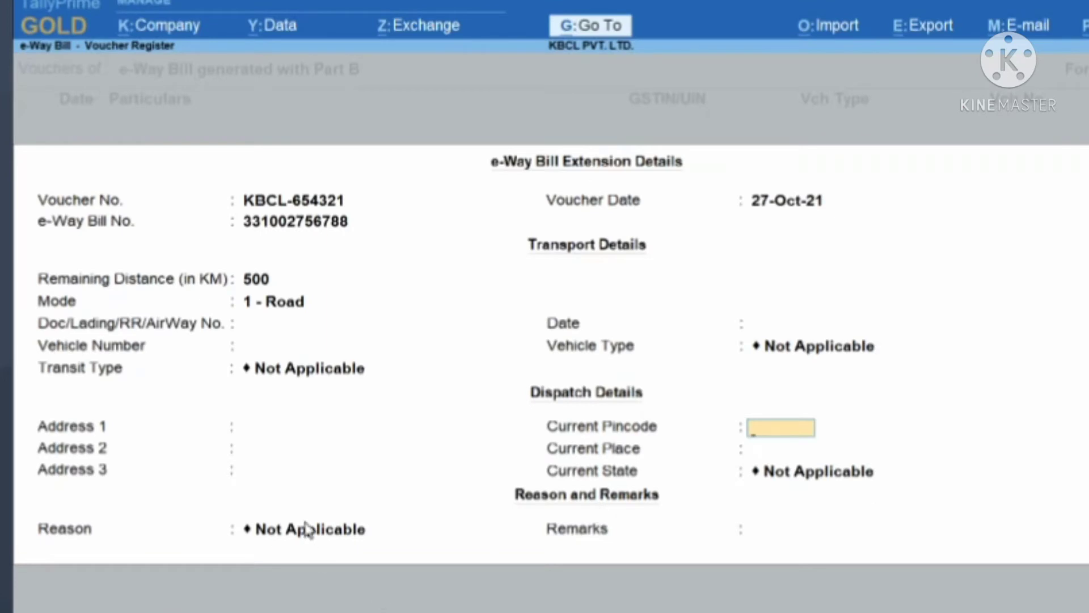
Leave the extension reason as Not Applicable and the remarks blank, and save the e-Way Bill extension details
left_click(306, 529)
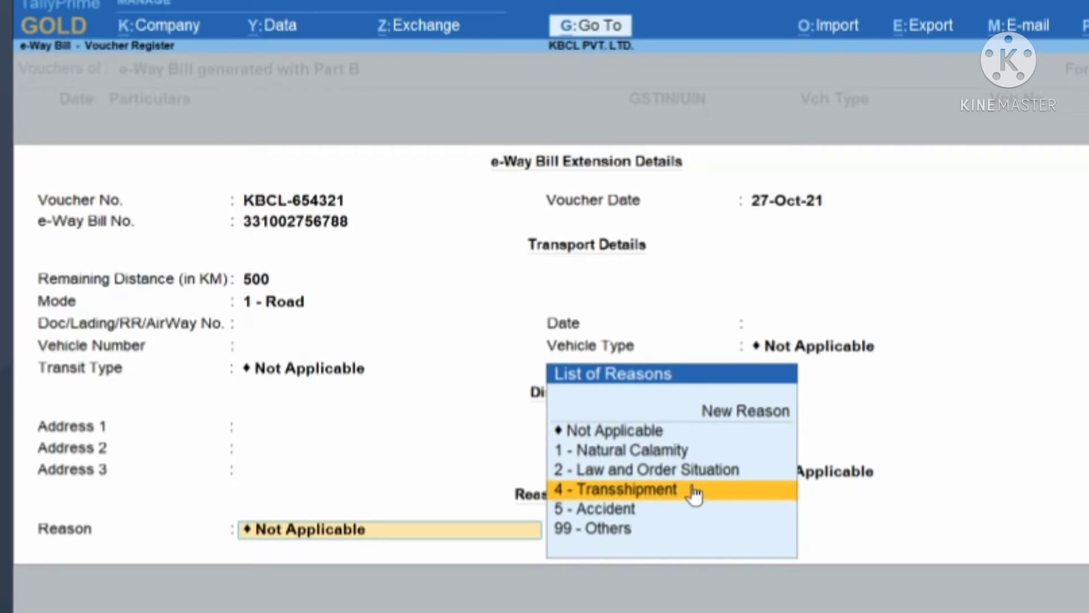
key("Down")
key("Down")
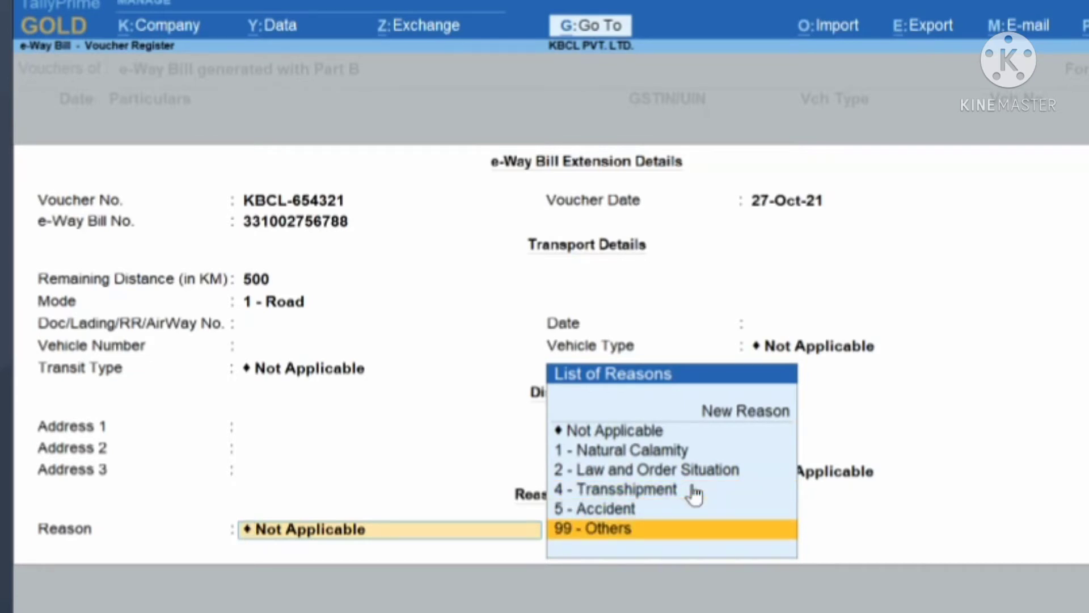
key("Up")
key("Up")
key("Up")
key("Up")
key("Up")
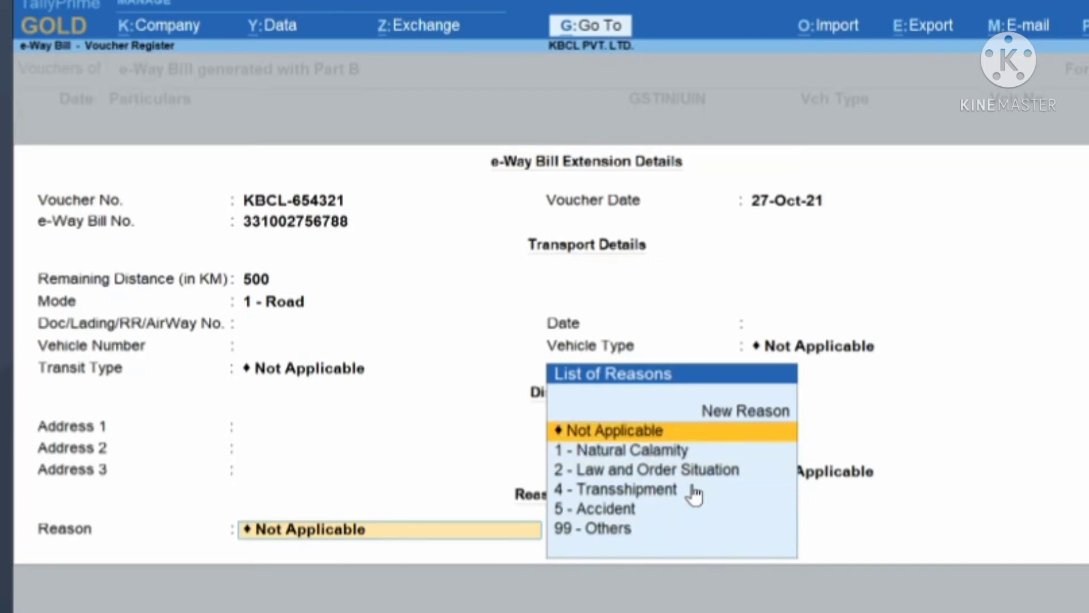
key("Return")
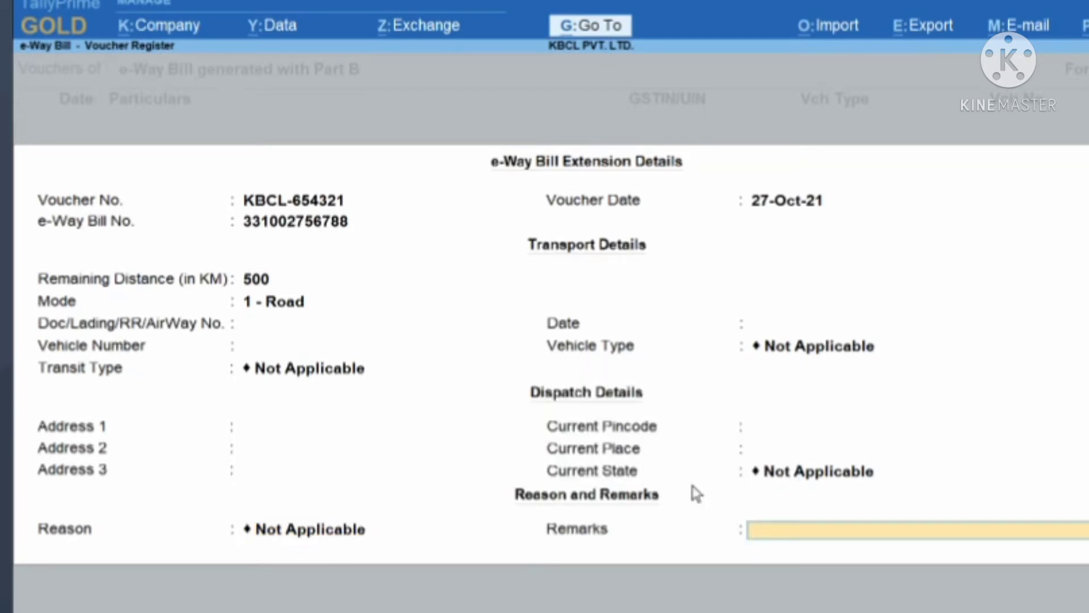
key("BackSpace")
key("Return")
key("Return")
key("Return")
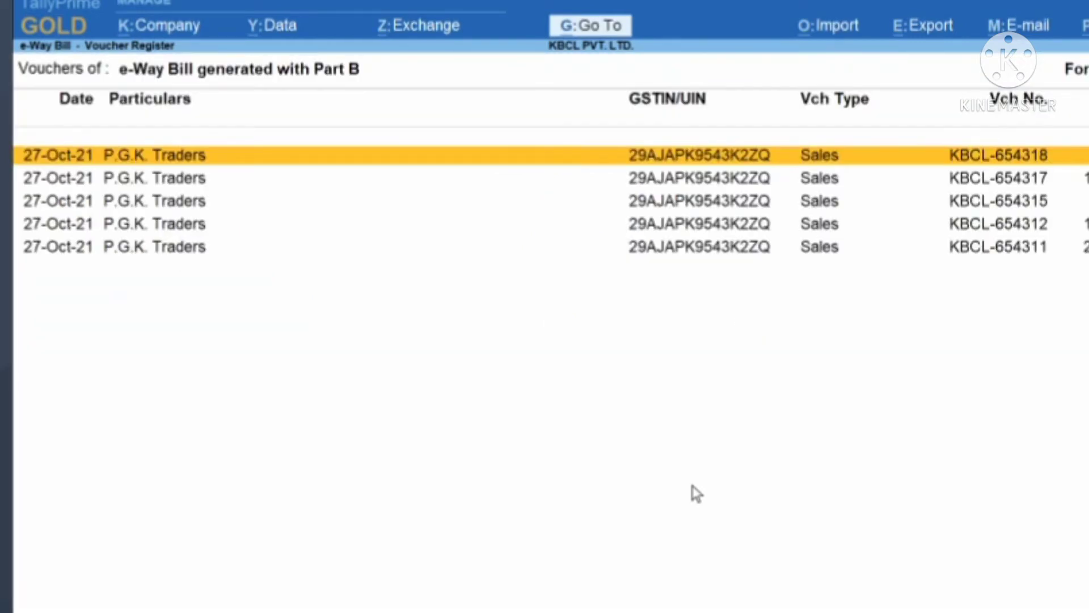
Examine the vouchers listed under Send for e-Way Bill and return to the e-Way Bill report
key("alt+z")
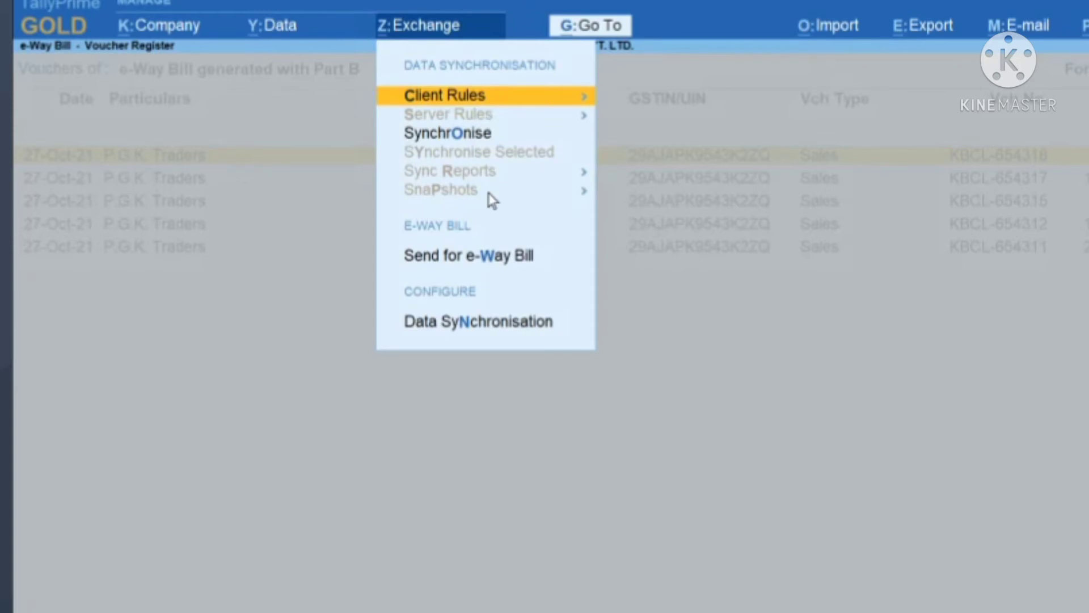
key("Down")
key("Down")
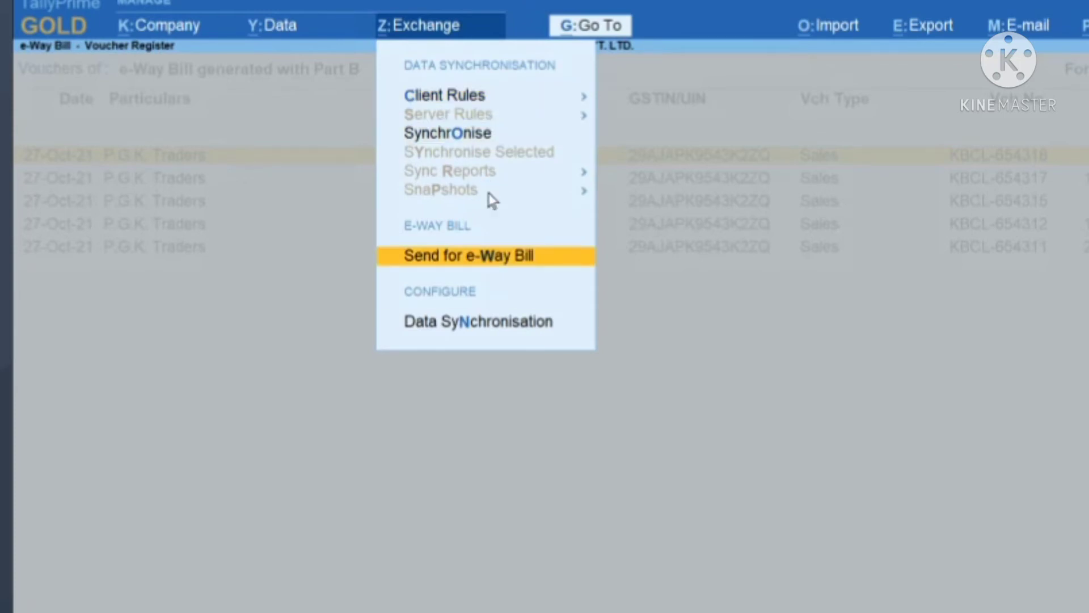
key("Return")
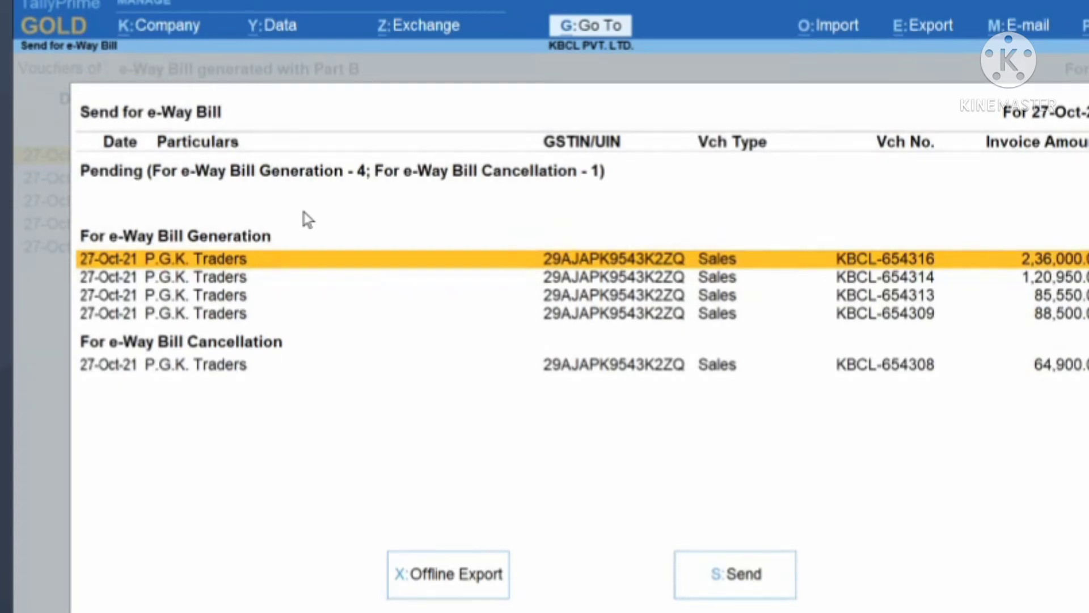
key("Escape")
key("Escape")
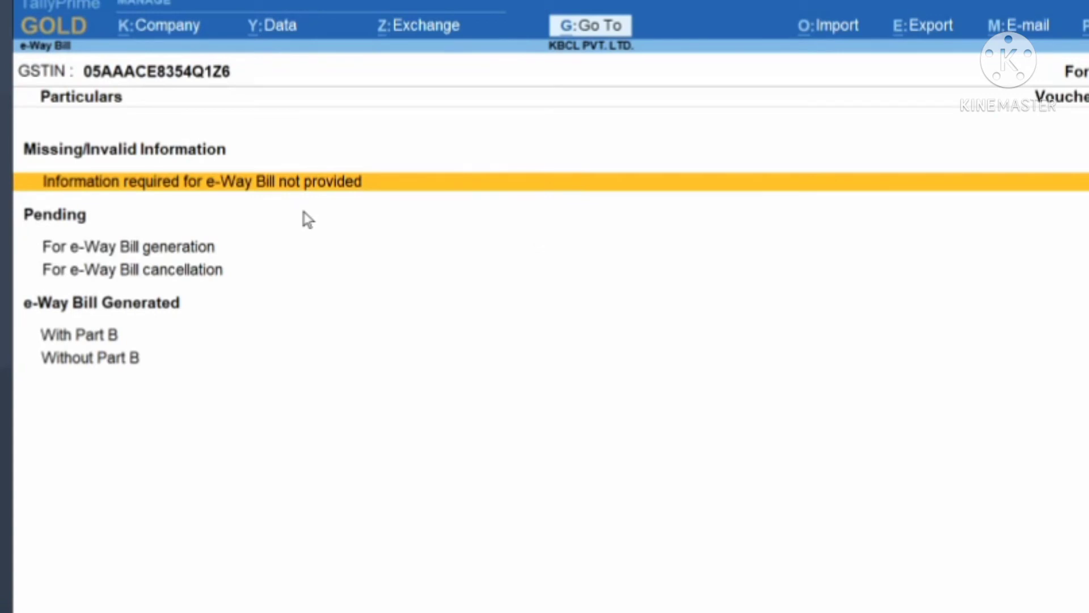
Reopen the e-Way Bill report and examine the vouchers lacking information required for e-Way Bill extension
key("Escape")
key("d")
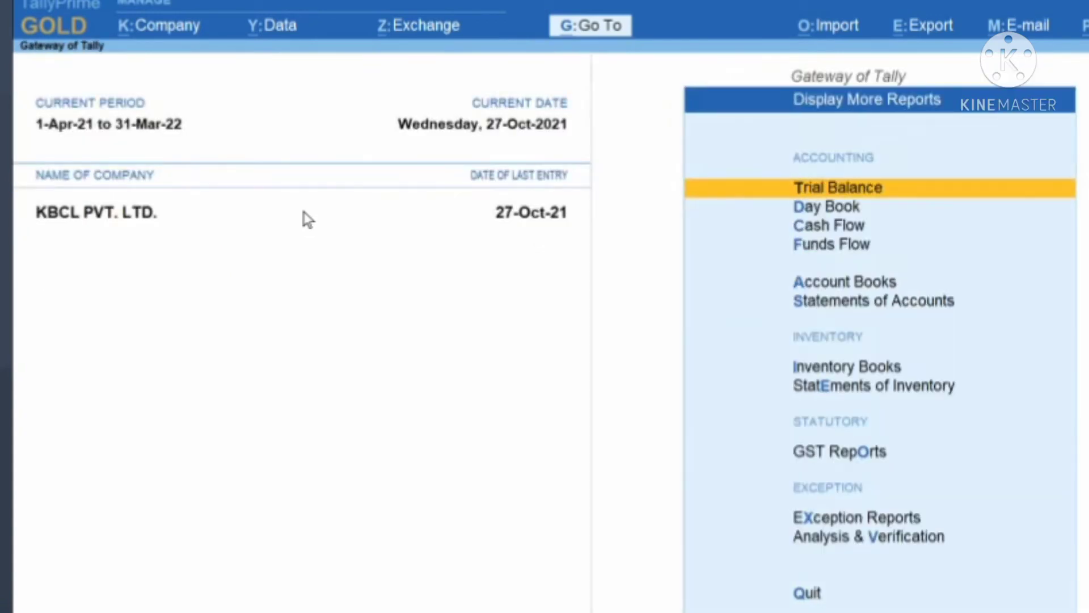
key("alt+g")
type("Way")
key("Return")
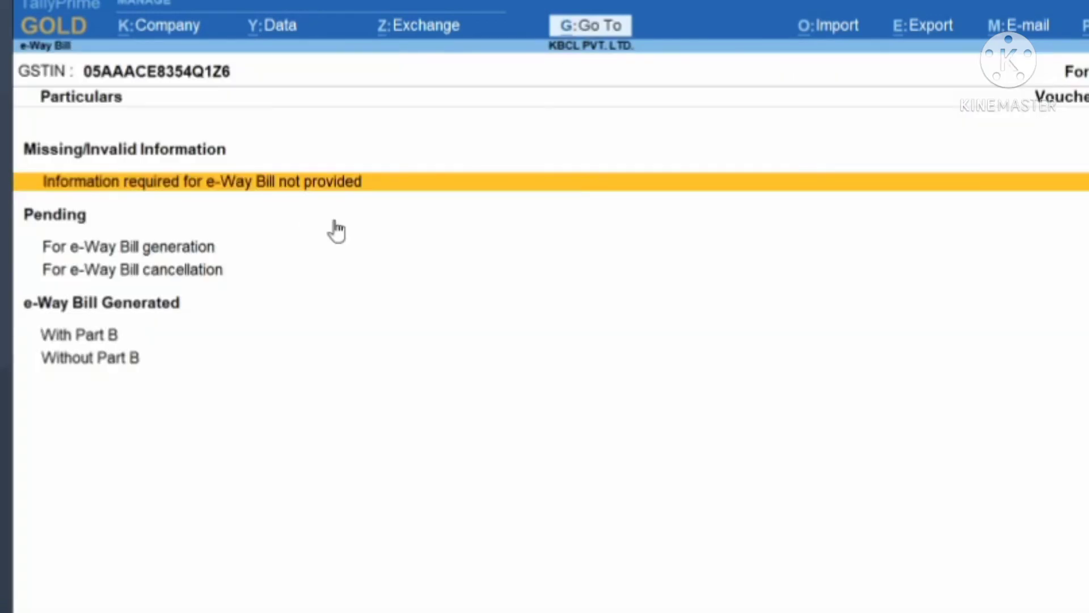
key("Down")
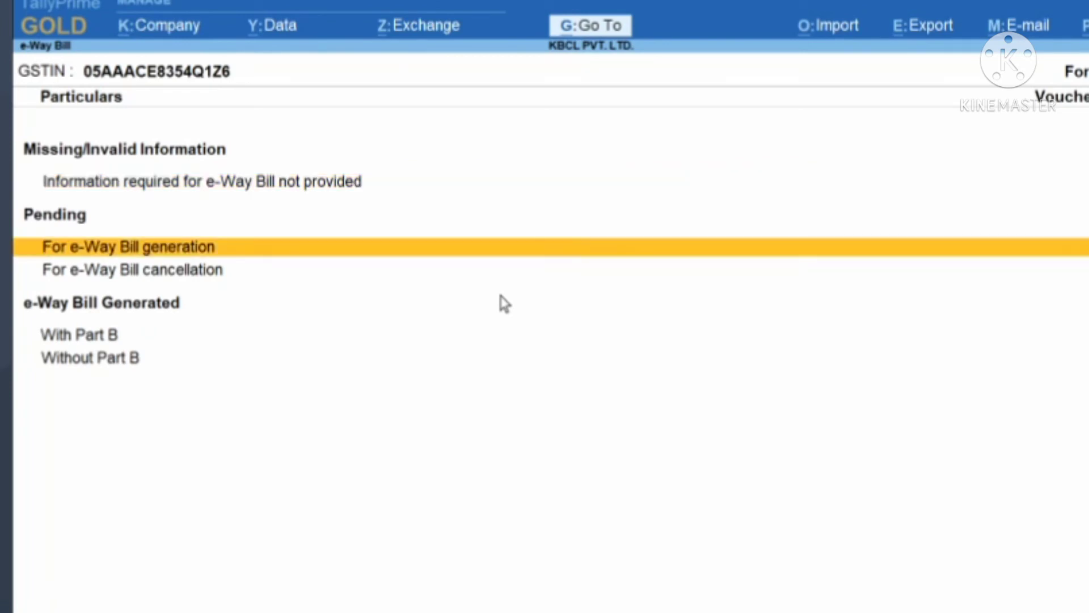
key("Down")
key("Up")
key("Up")
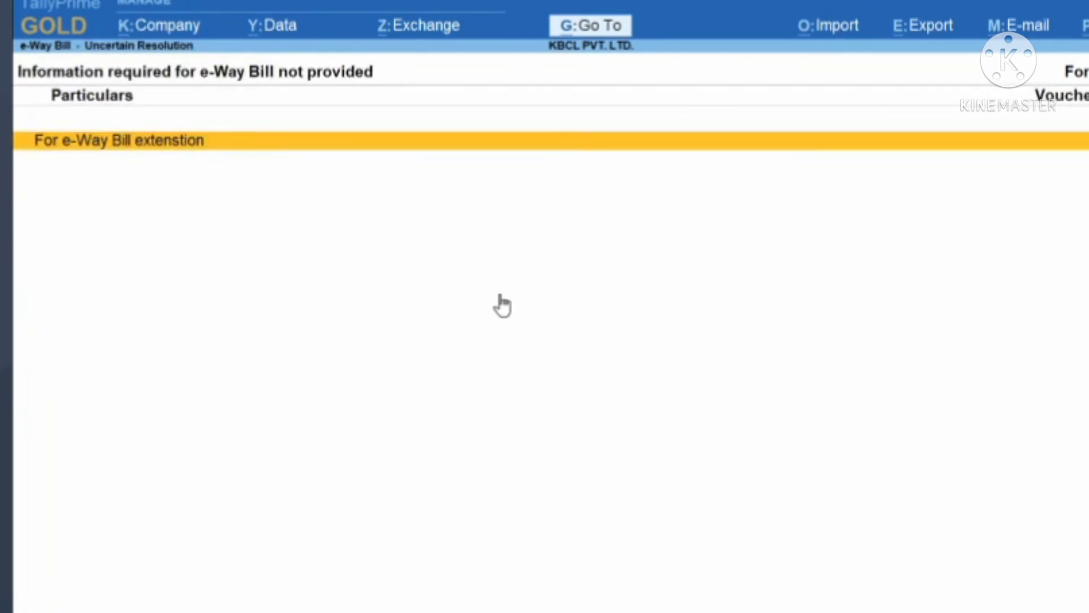
key("Return")
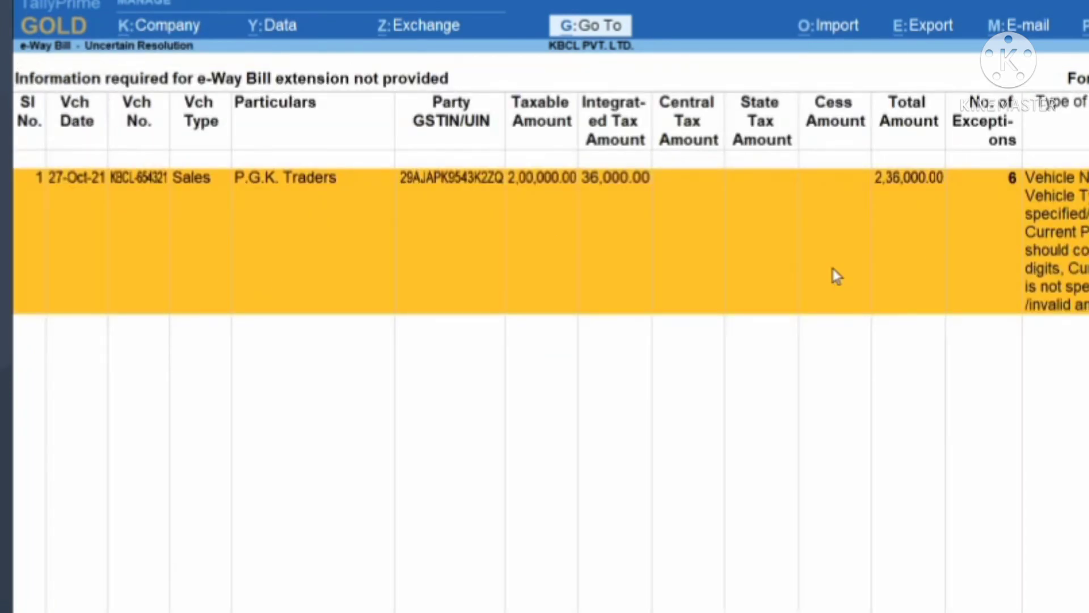
key("Escape")
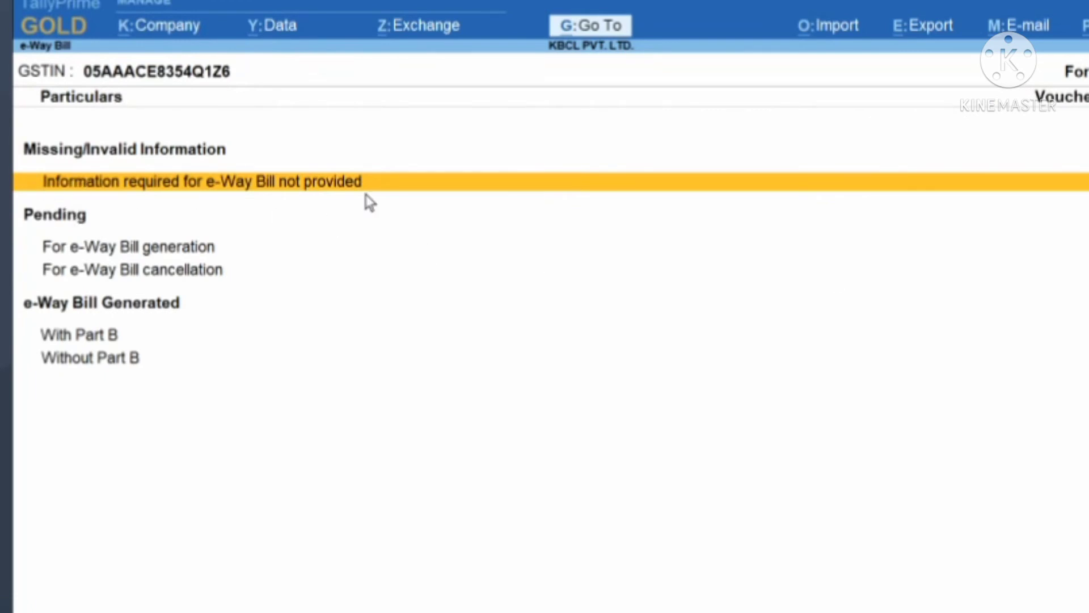
key("Return")
key("Return")
left_click(888, 215)
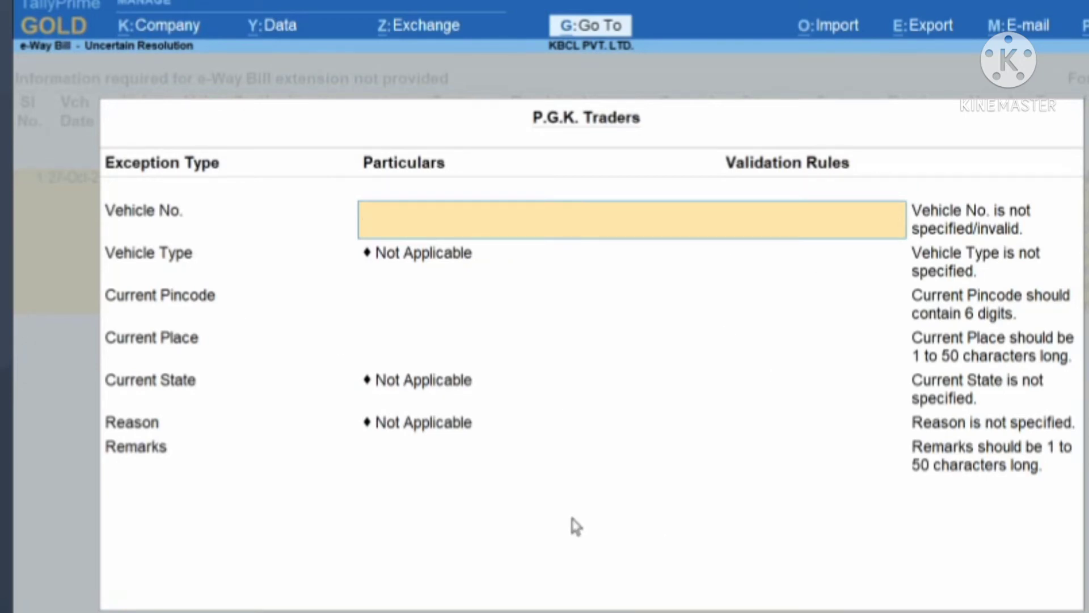
type("UT12K1000")
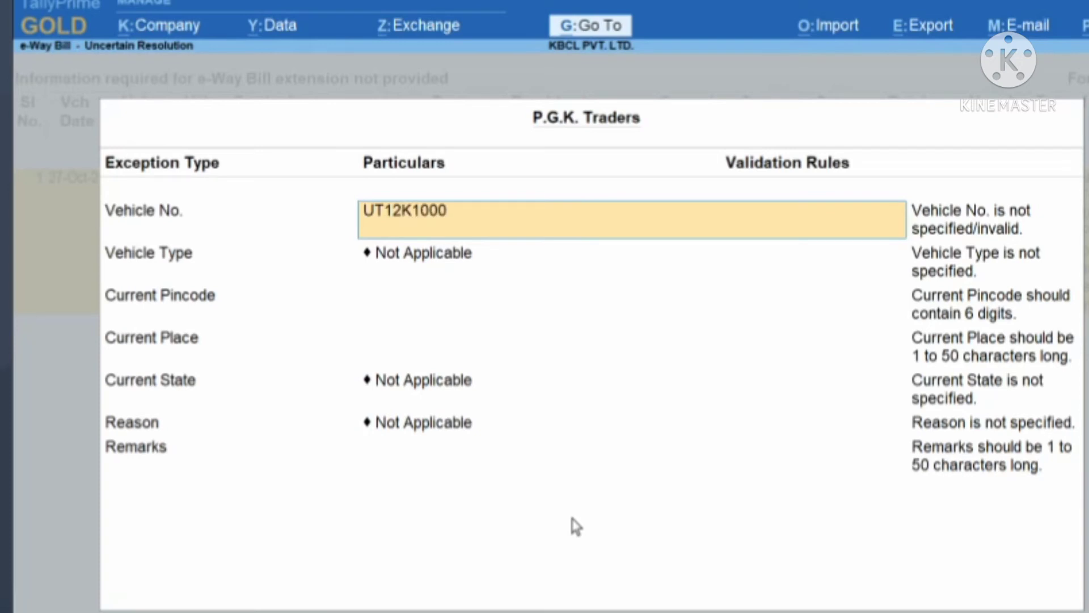
key("Return")
key("Down")
key("Down")
key("Return")
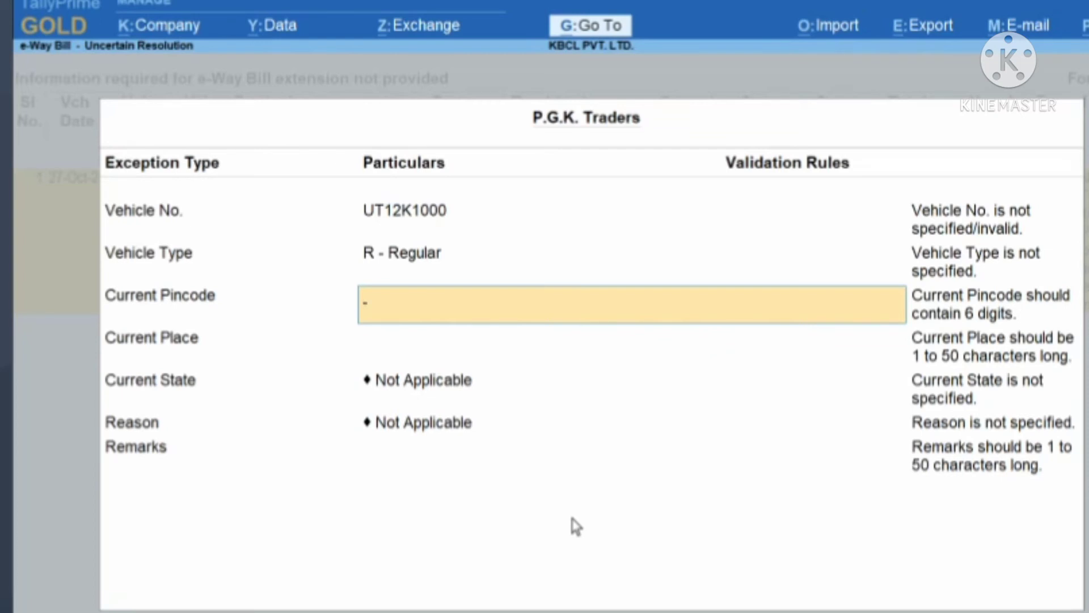
Switch to the TallyPrime window of Ganeshji Traders (Uttarakhand EWB) and examine the company's address and pincode details
key("alt+Tab")
key("alt+Tab")
key("alt+Tab")
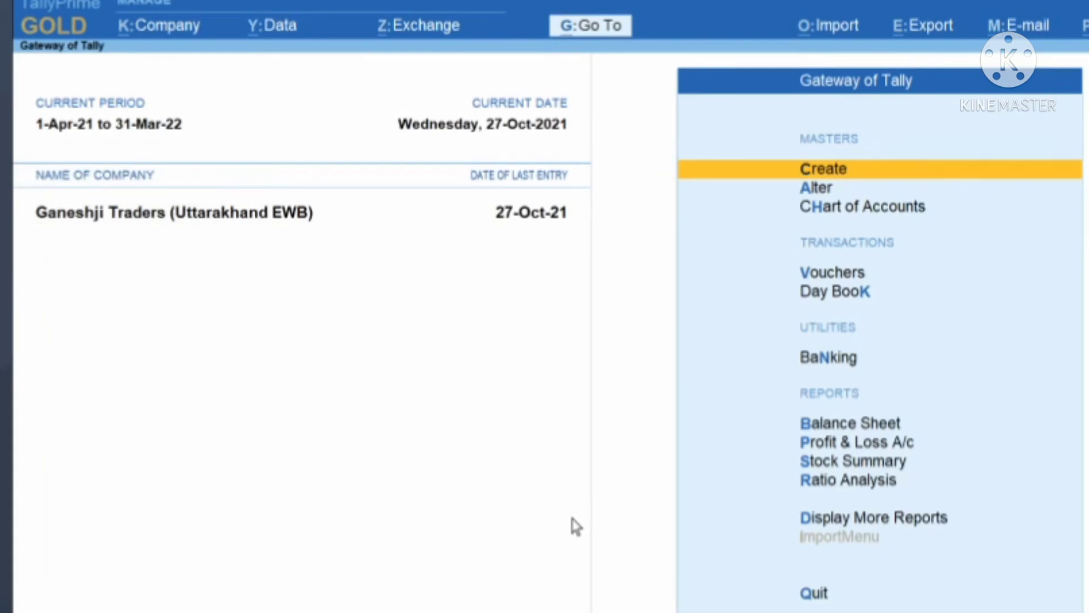
key("alt+k")
key("a")
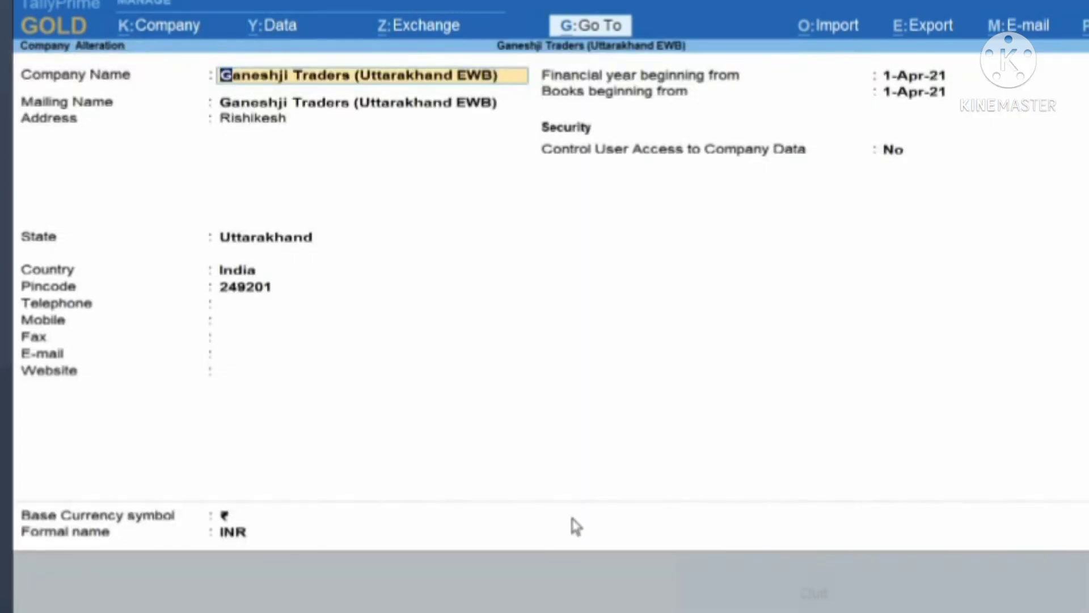
key("BackSpace")
key("Escape")
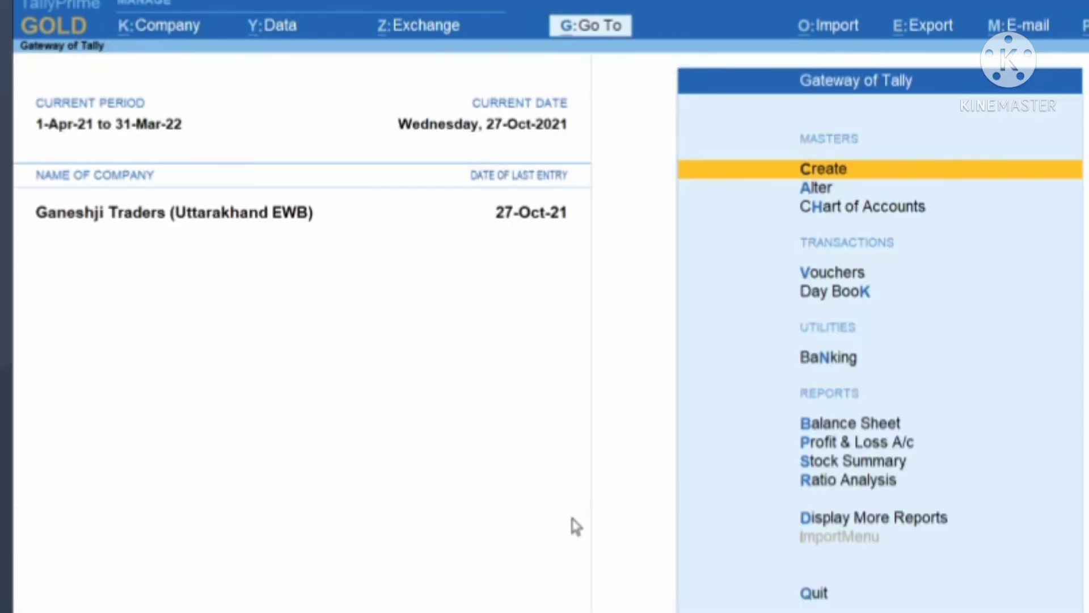
Examine the Ganeshji Traders Day Book for the period from 1-Apr-21 and return to the KBCL PVT. LTD. exceptions
key("k")
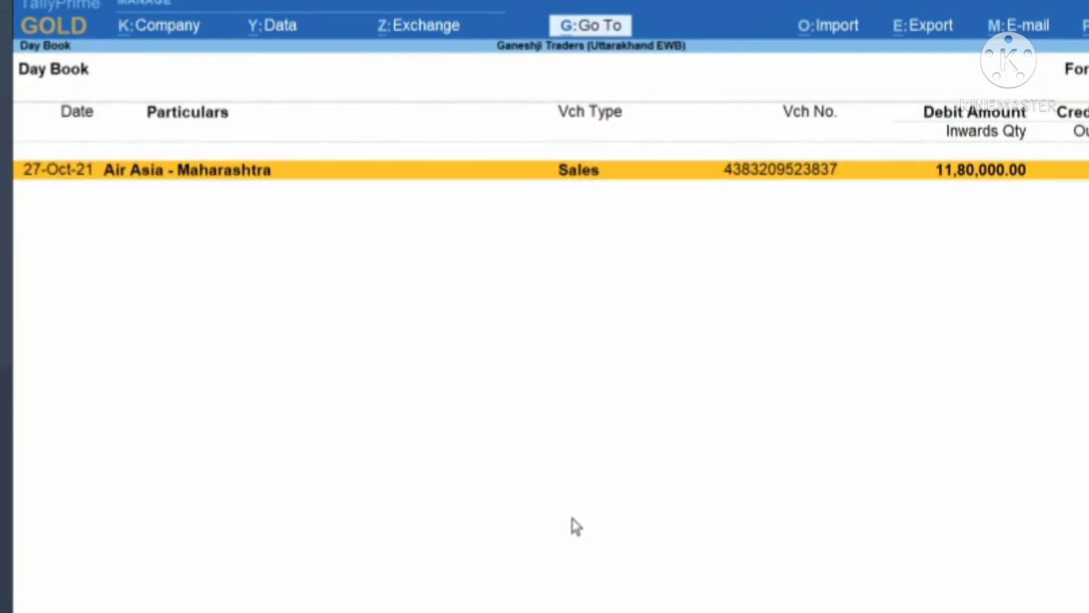
key("F2")
key("Return")
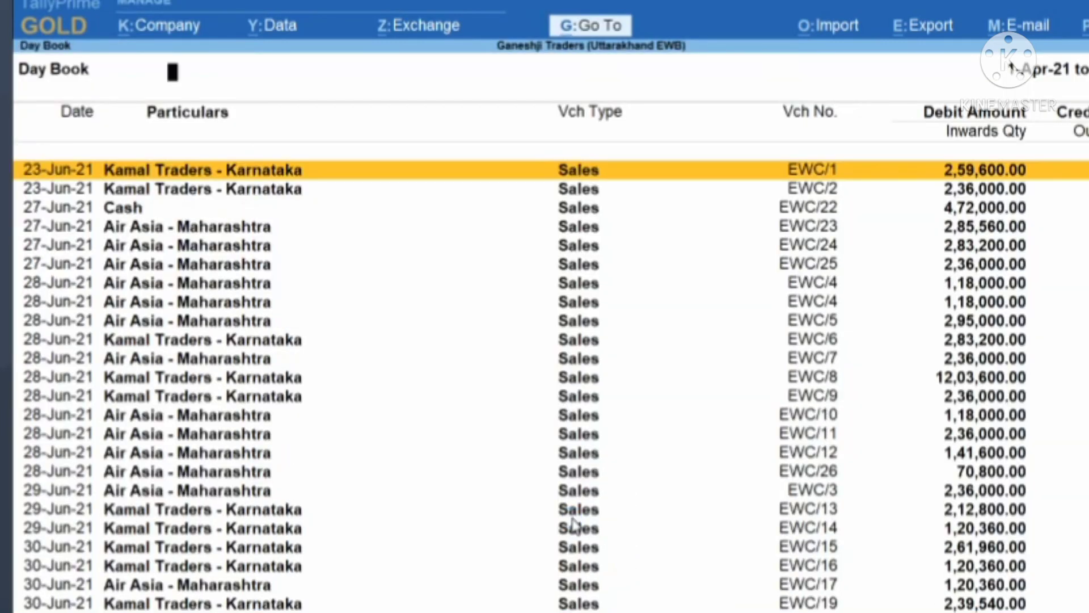
key("Return")
key("ctrl+Return")
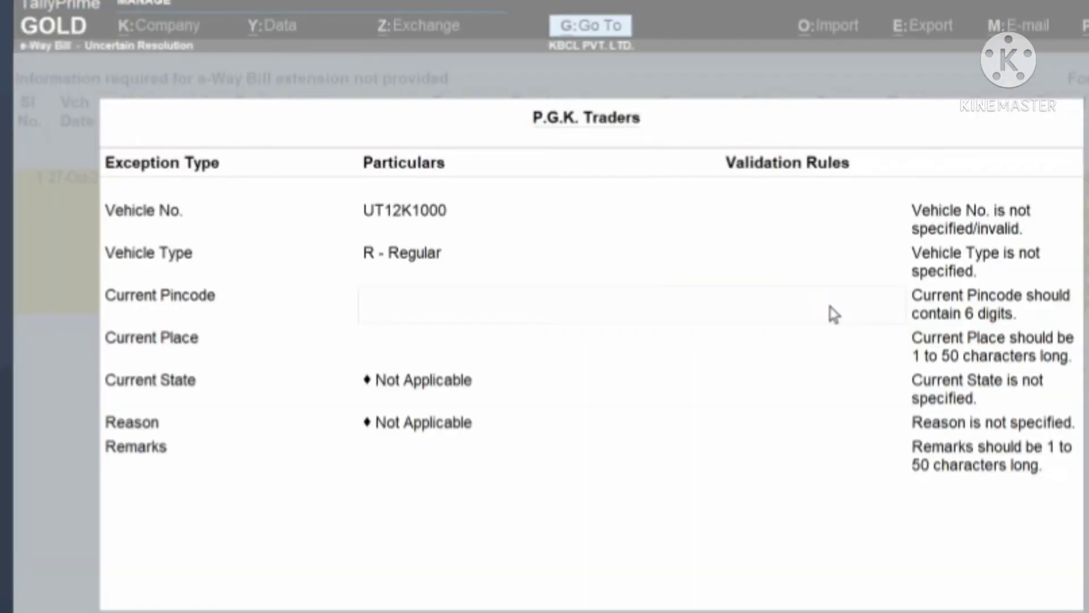
Set the current pincode to 560099, the current place to Banglore and the current state to Karnataka for the P.G.K. Traders extension
type("560099")
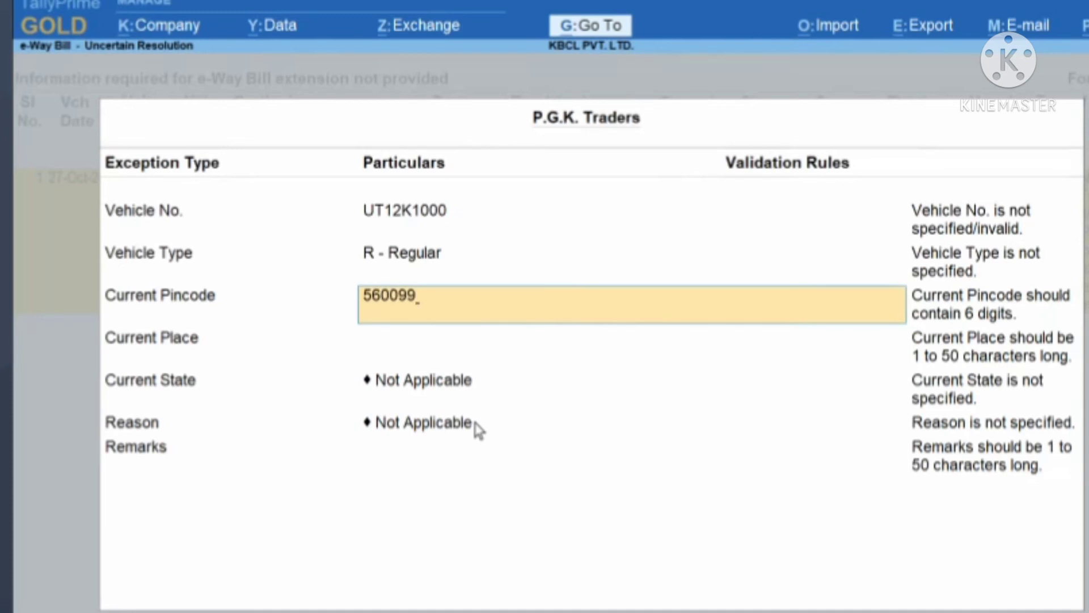
key("Return")
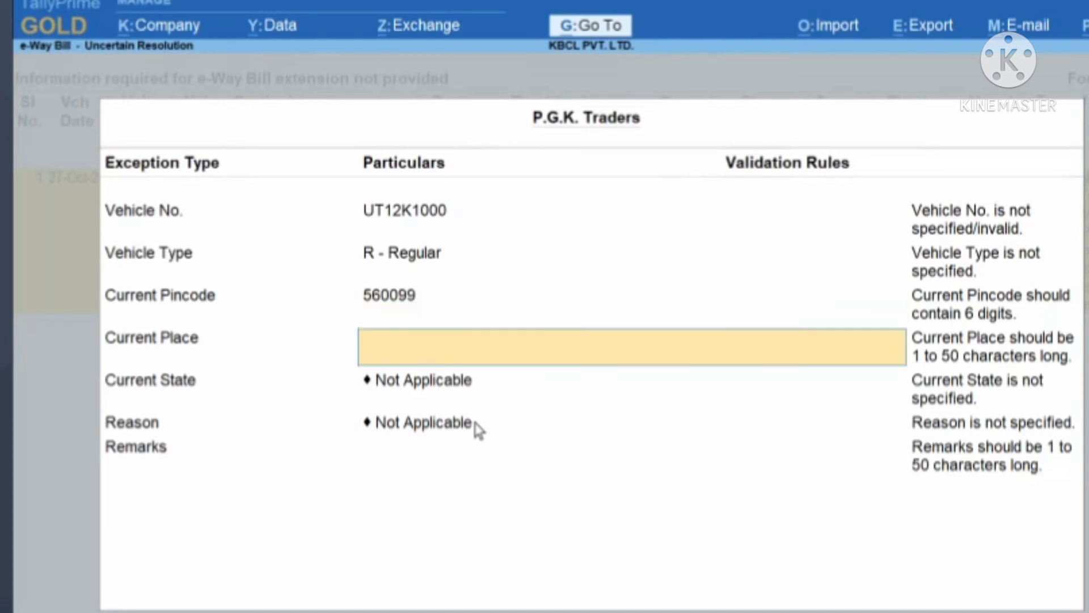
type("Banglore")
key("Return")
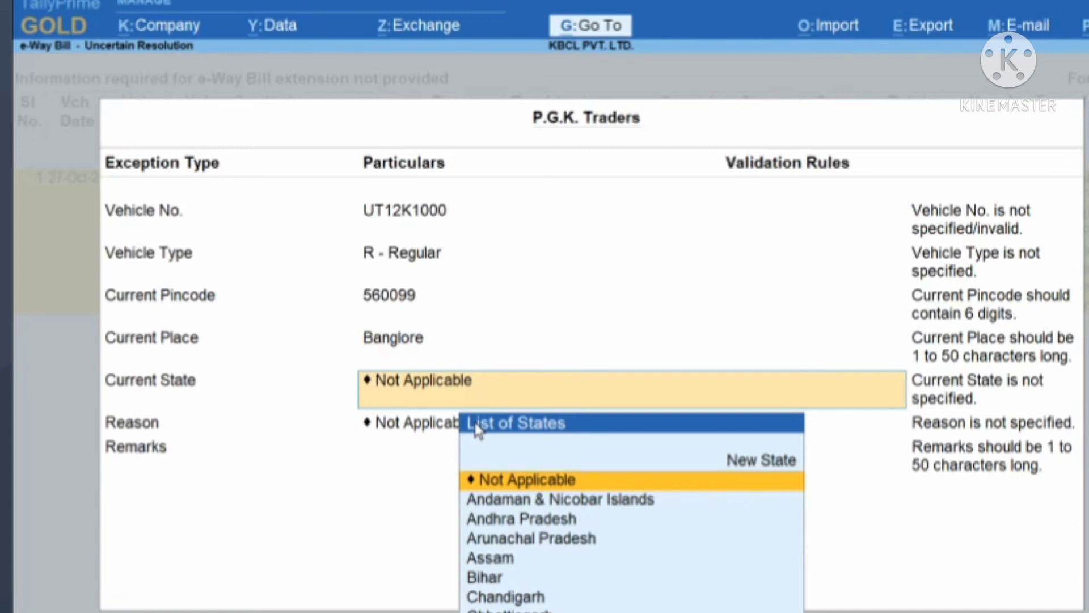
type("kar")
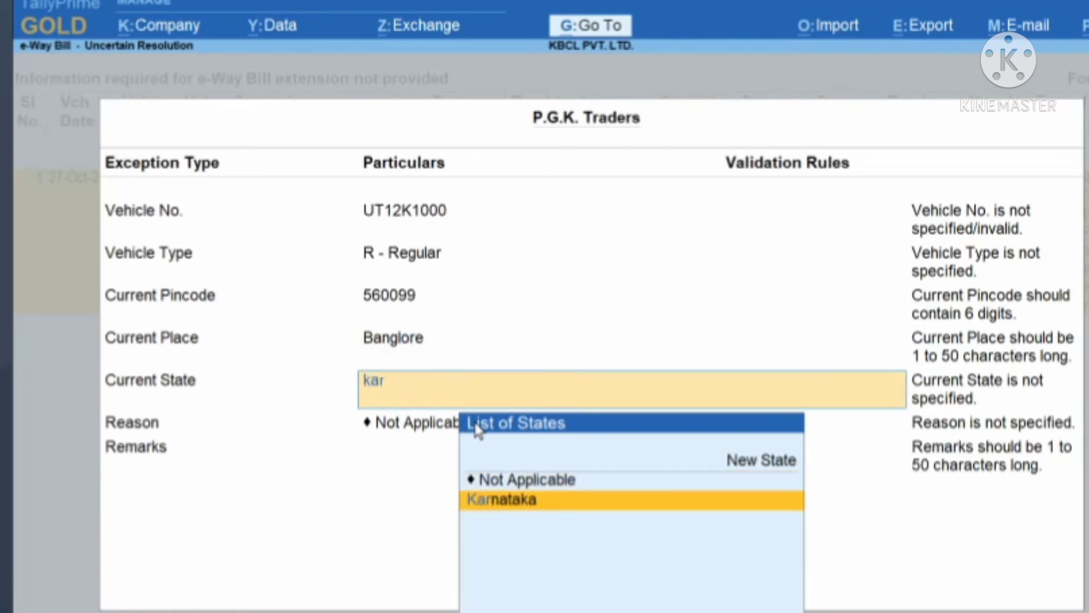
key("Return")
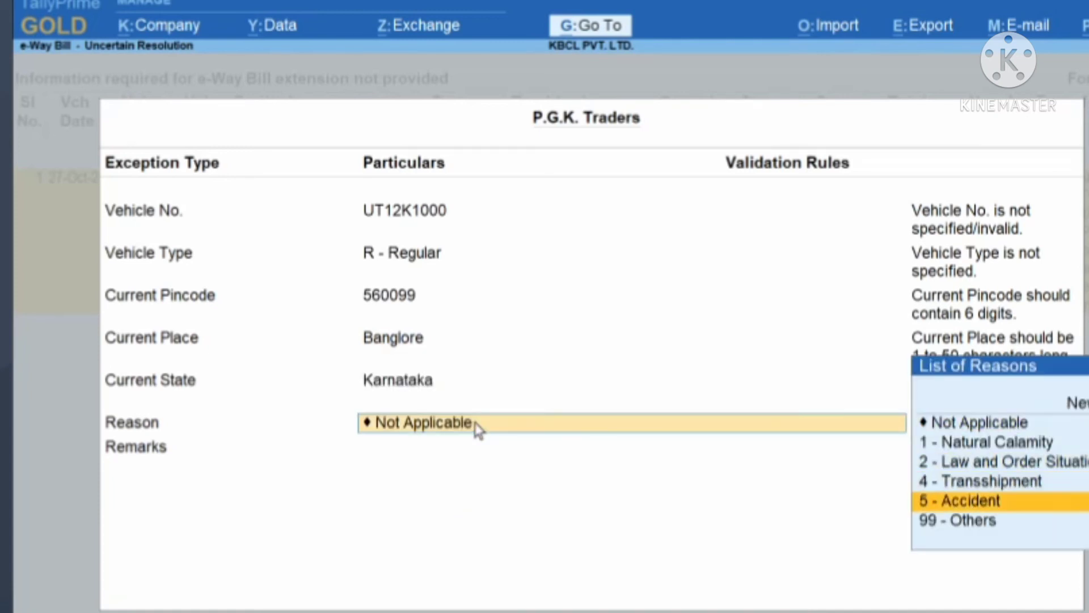
Set the extension reason to 5 - Accident, enter Accident as the remarks, and save the P.G.K. Traders details
key("Return")
type("A")
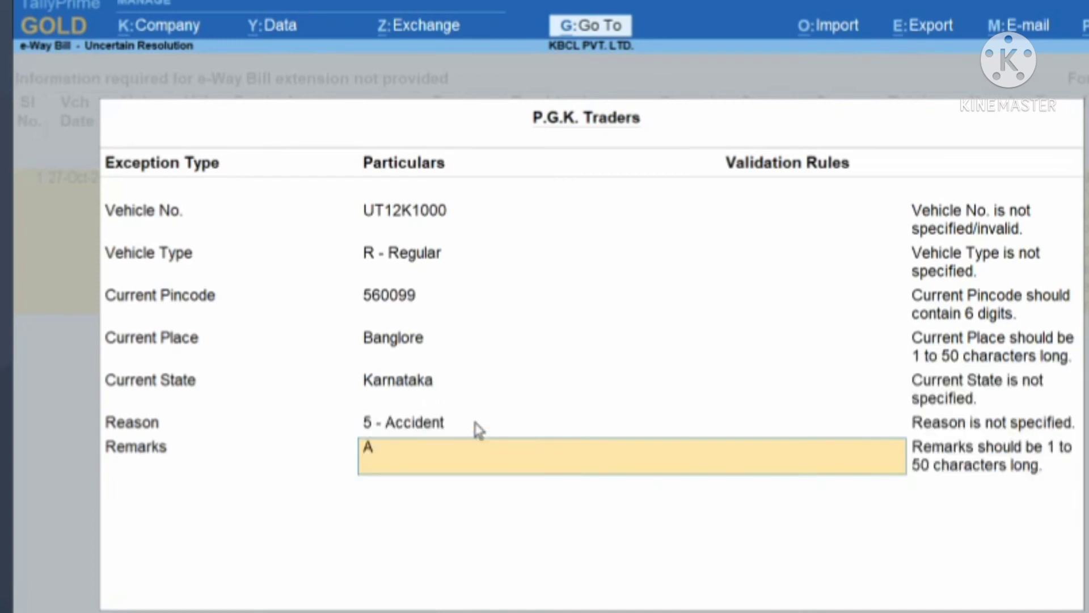
type("ccident")
key("Return")
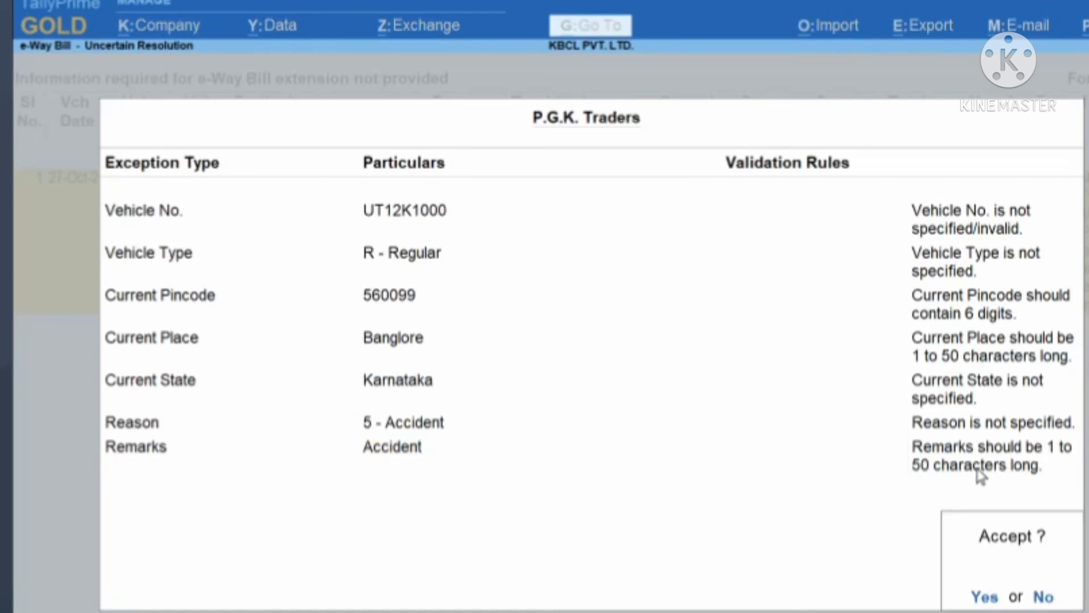
key("y")
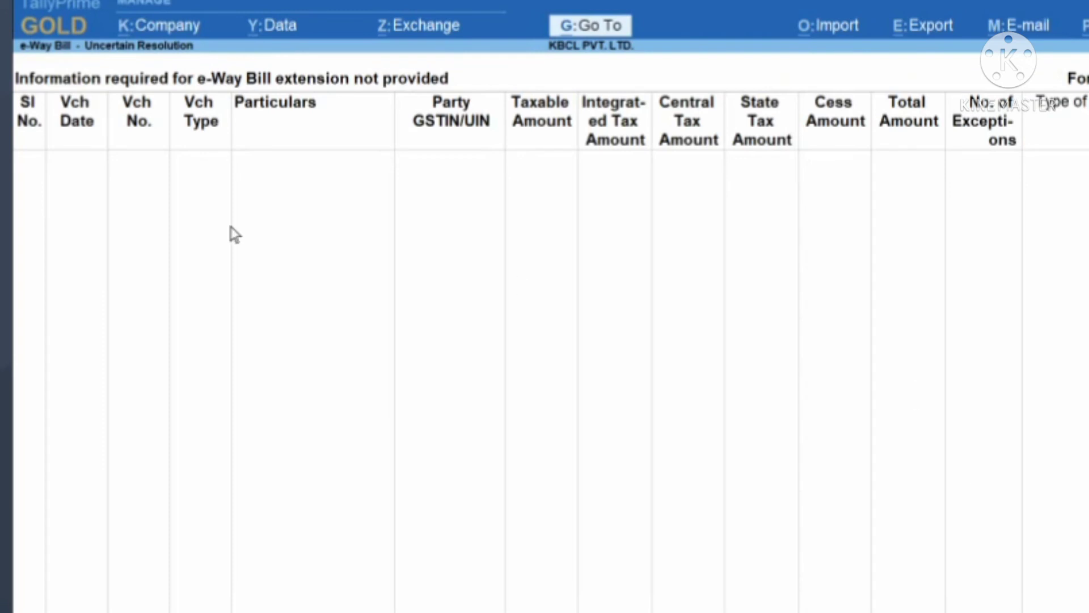
Return to the e-Way Bill report and review the pending generation, extension and cancellation categories
key("Escape")
key("Escape")
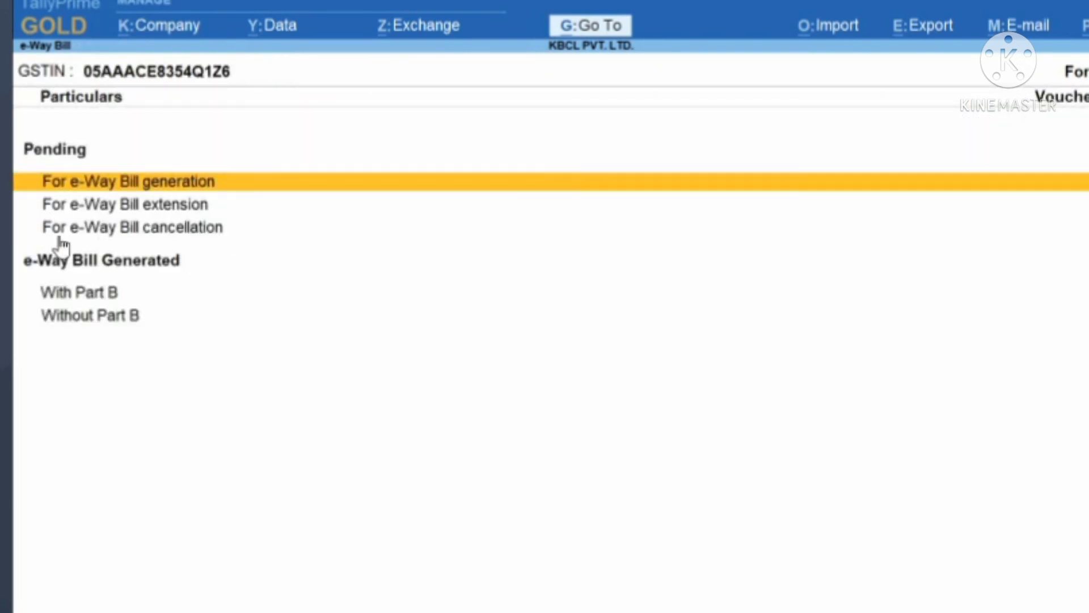
left_click(204, 205)
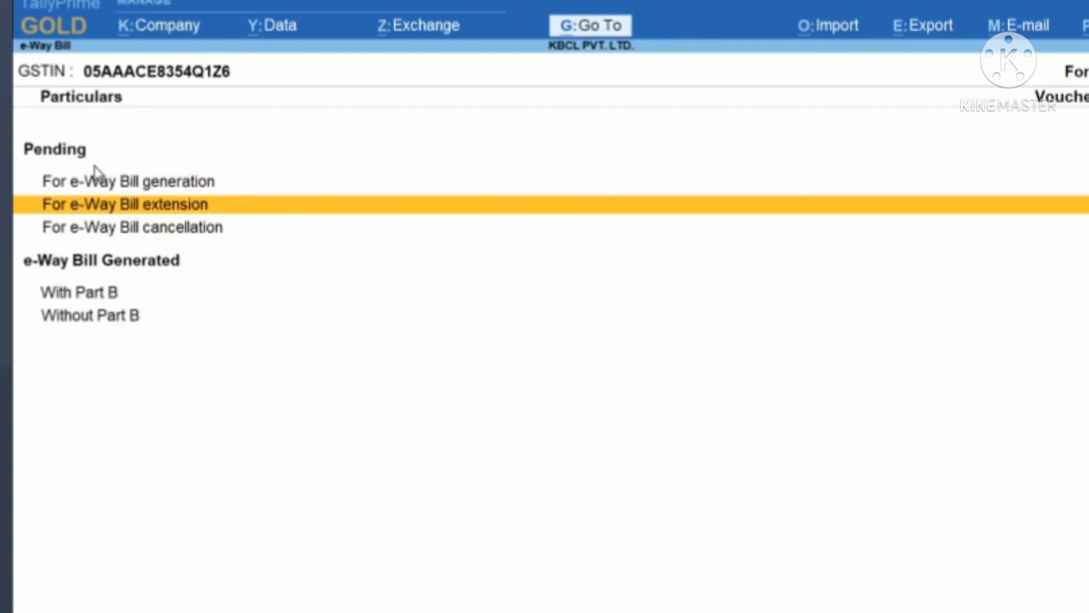
left_click(106, 186)
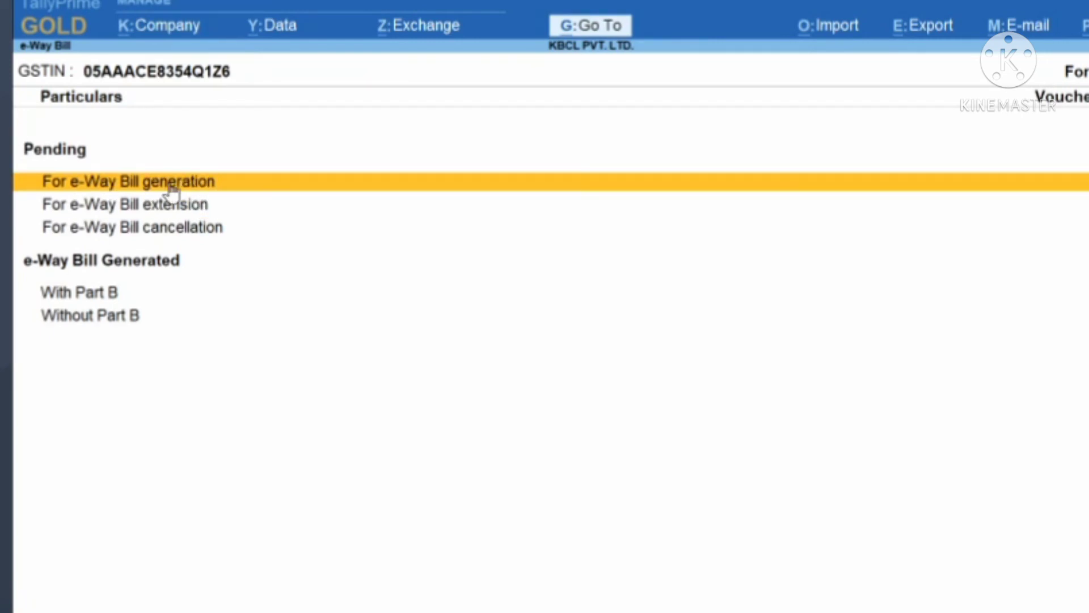
left_click(174, 226)
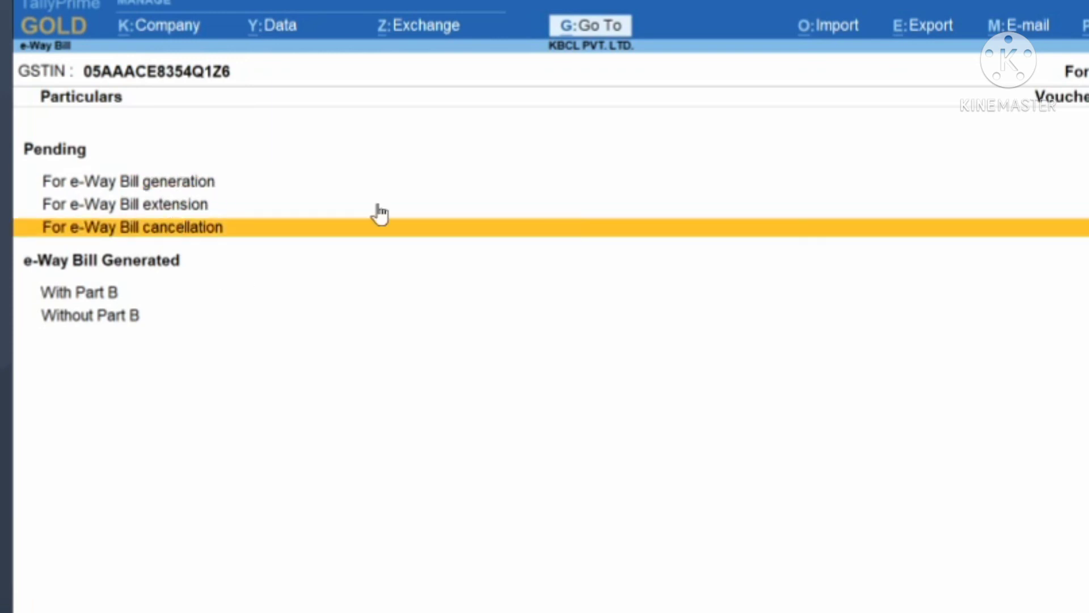
Open the Send for e-Way Bill list and examine the P.G.K. Traders voucher KBCL-654321 pending for e-Way Bill extension
left_click(434, 39)
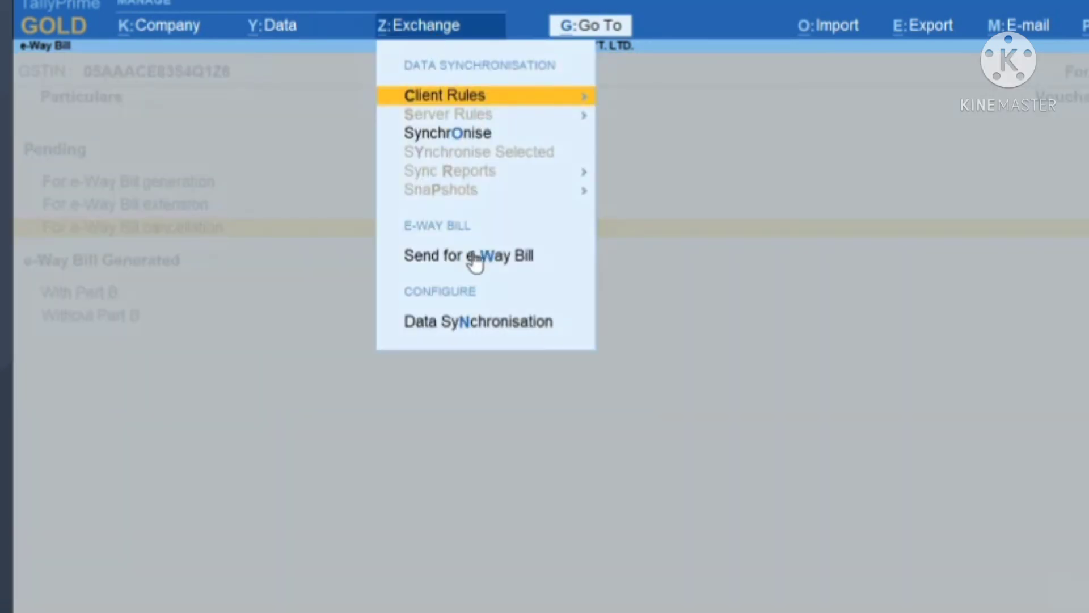
left_click(476, 259)
key("Down")
key("Down")
key("Down")
key("Down")
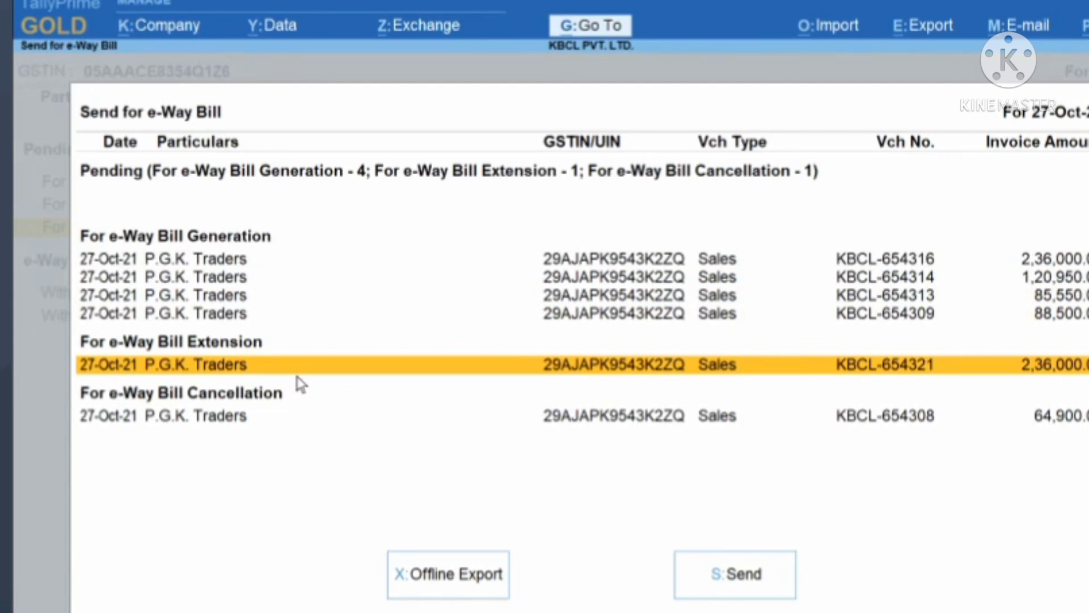
left_click(788, 371)
Leave the e-Way Bill screens for the Gateway of Tally and switch to the PowerPoint slide show
key("Escape")
key("Escape")
key("Escape")
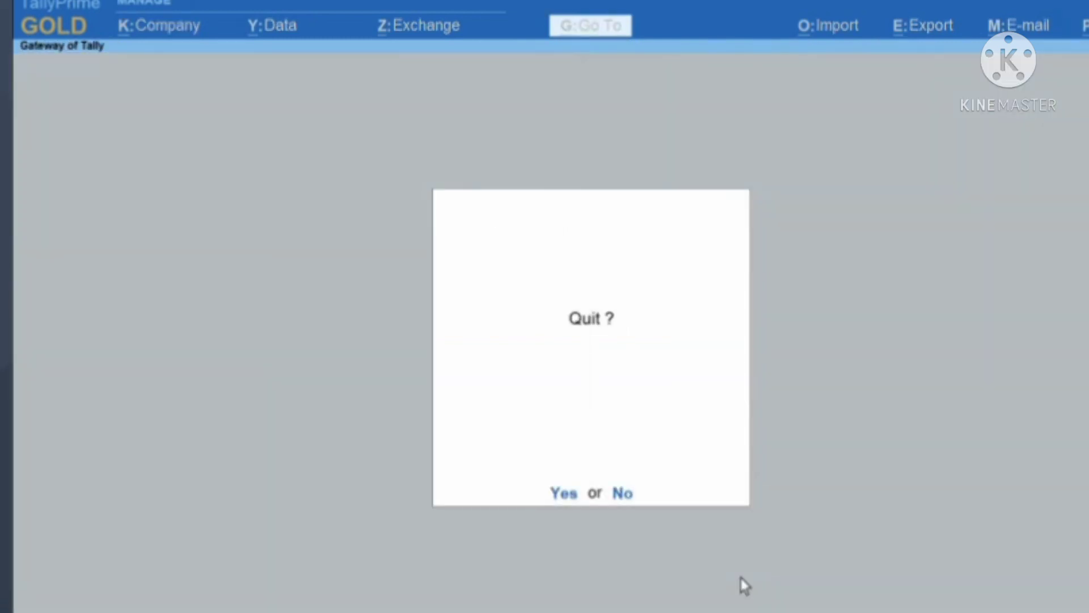
key("Escape")
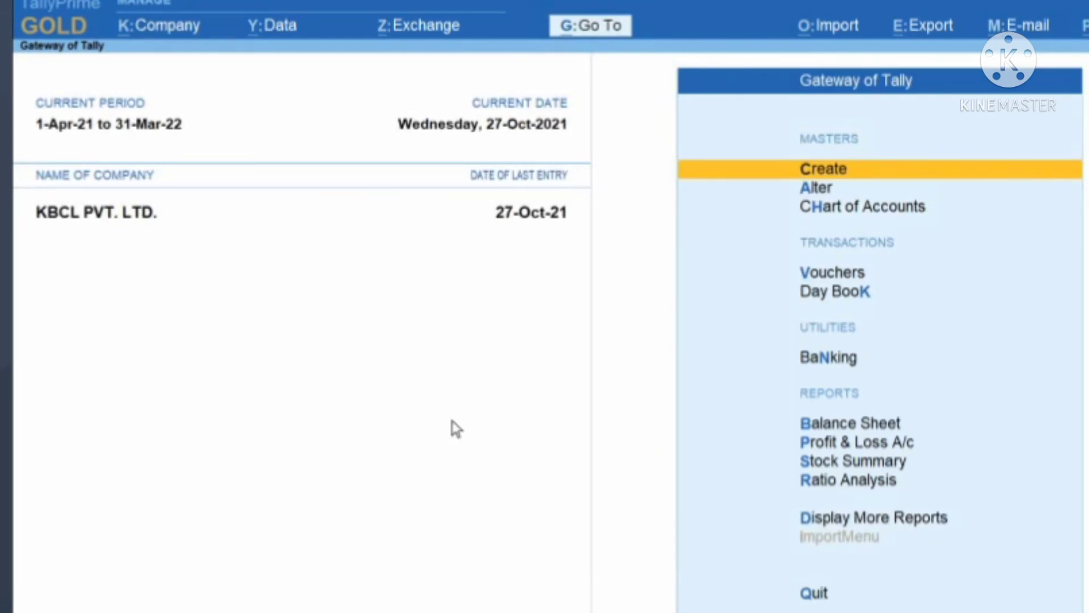
key("alt+Tab")
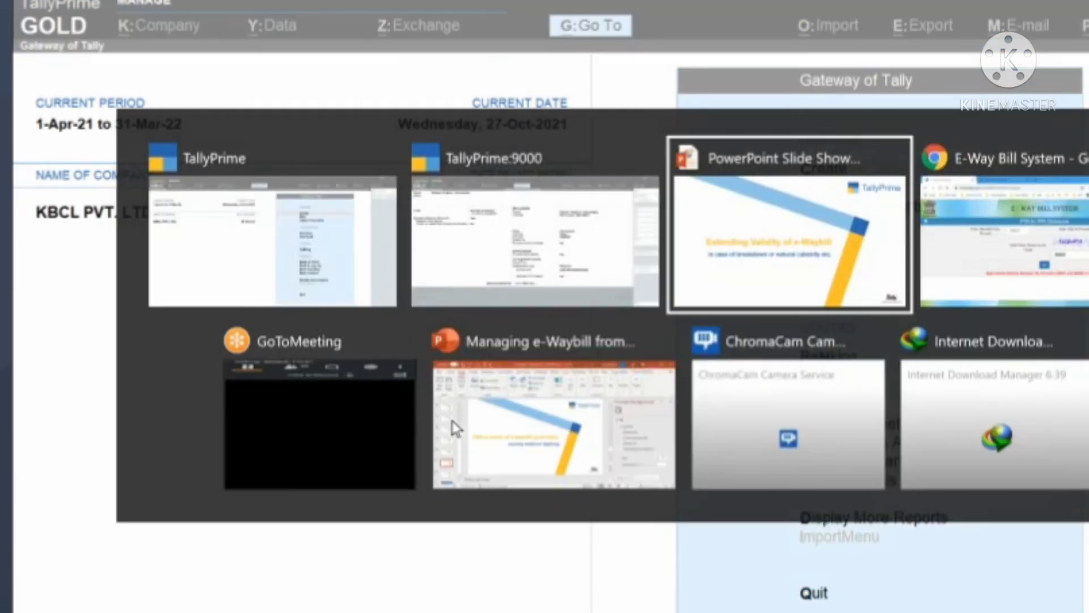